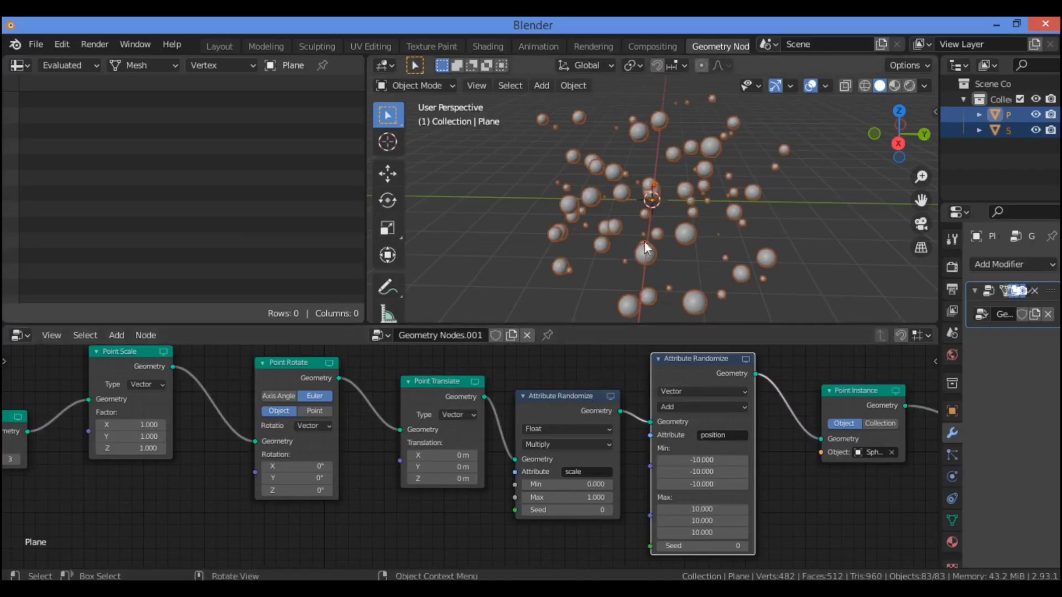
# Set the last Attribute Randomize node before Point Instance to Float, Replace/Create, and the rotation attribute.
pyautogui.moveTo(588, 396); pyautogui.dragTo(584, 378)
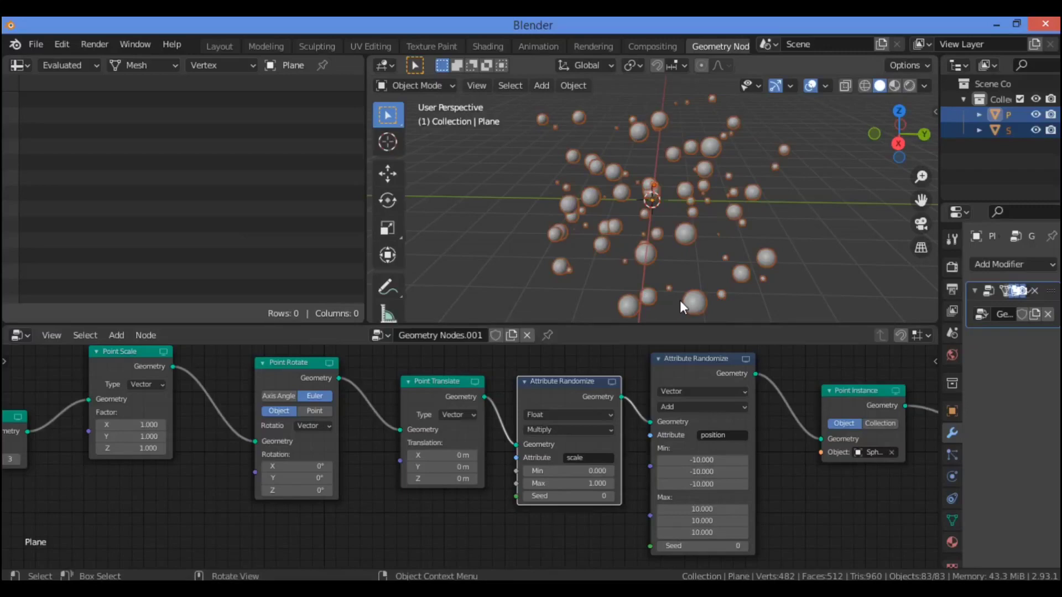
pyautogui.moveTo(698, 363); pyautogui.dragTo(705, 360)
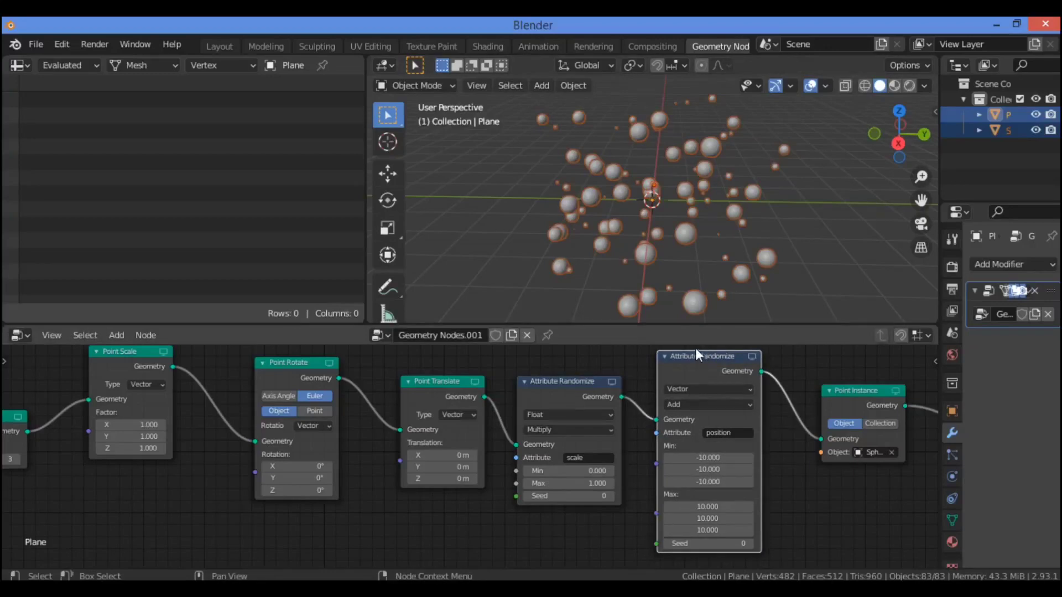
pyautogui.click(735, 387)
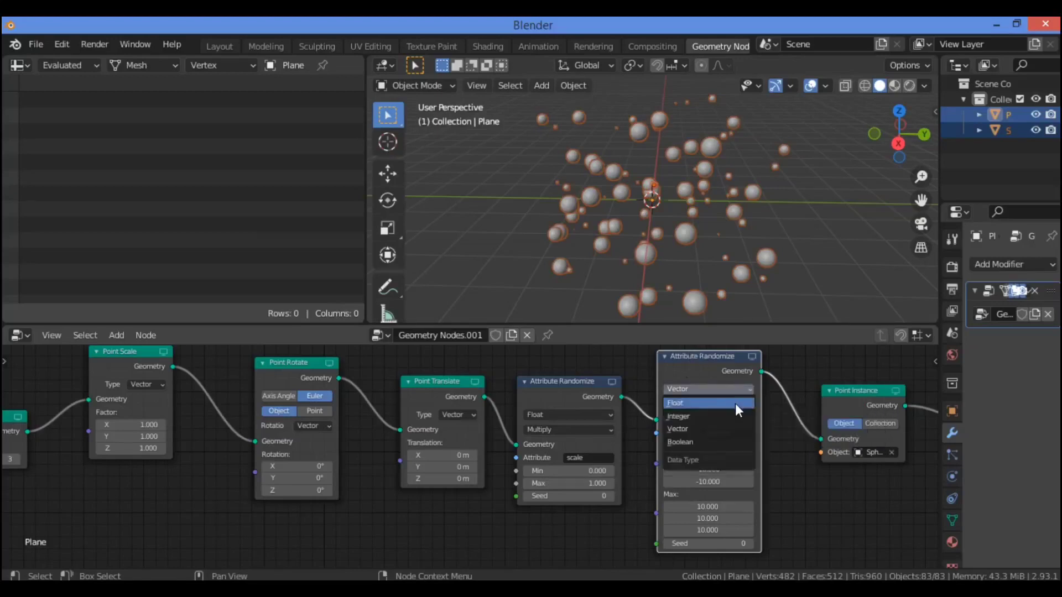
pyautogui.click(734, 398)
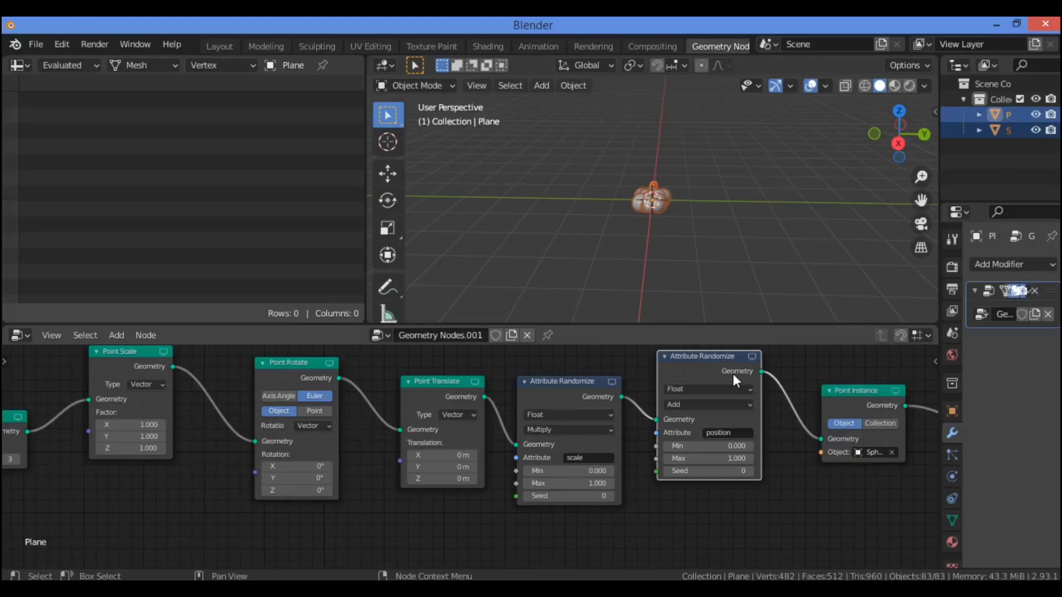
pyautogui.click(738, 403)
pyautogui.click(738, 414)
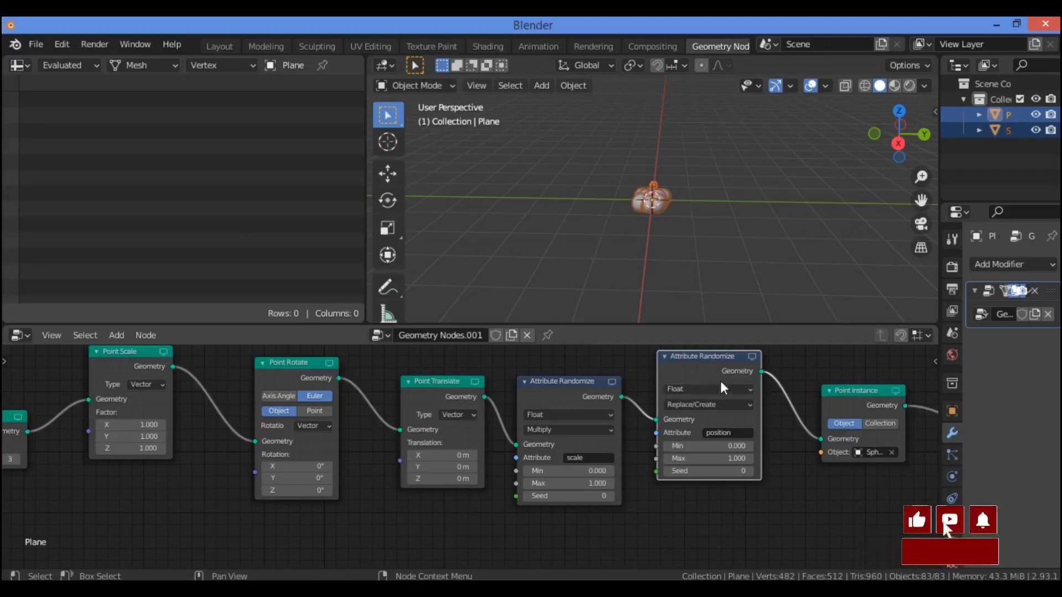
pyautogui.click(728, 432)
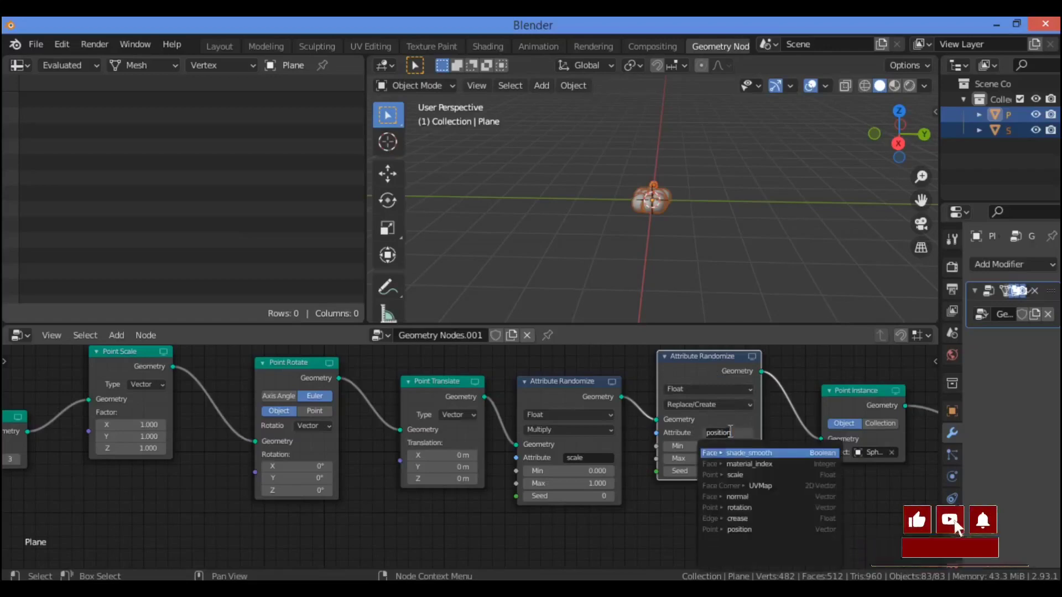
pyautogui.click(756, 508)
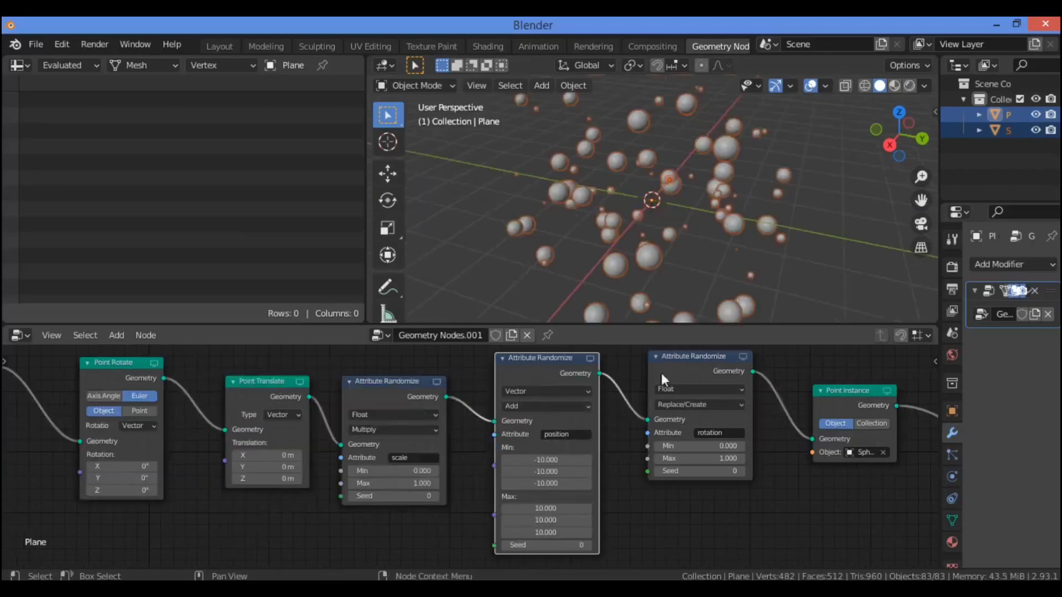
# Reposition the scale, position and rotation Attribute Randomize nodes so they are spaced out along the node chain.
pyautogui.moveTo(380, 392)
pyautogui.mouseDown()
pyautogui.moveTo(416, 392)
pyautogui.moveTo(399, 393)
pyautogui.mouseUp()
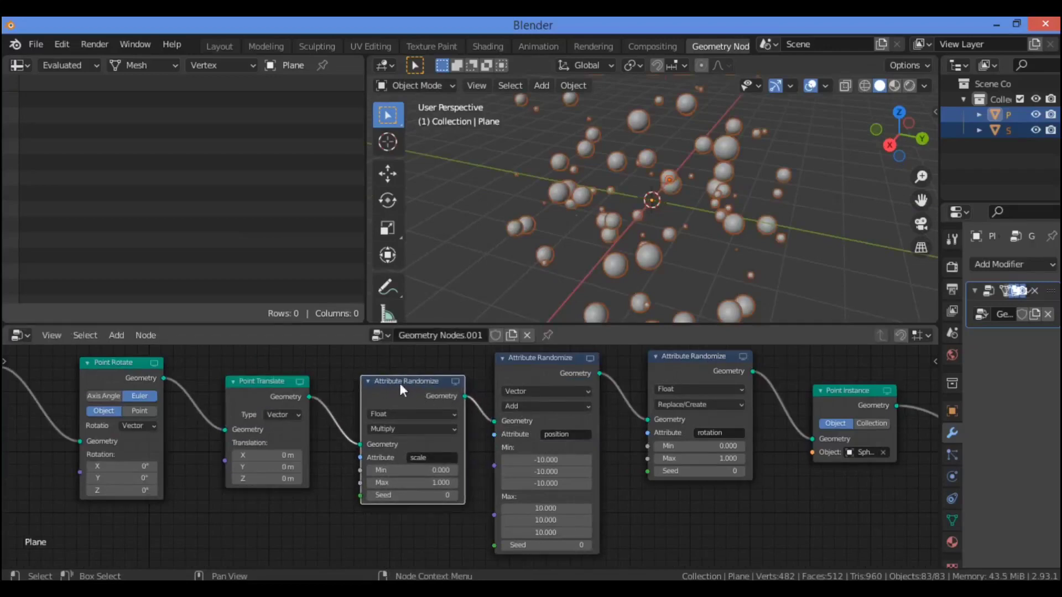
pyautogui.click(430, 458)
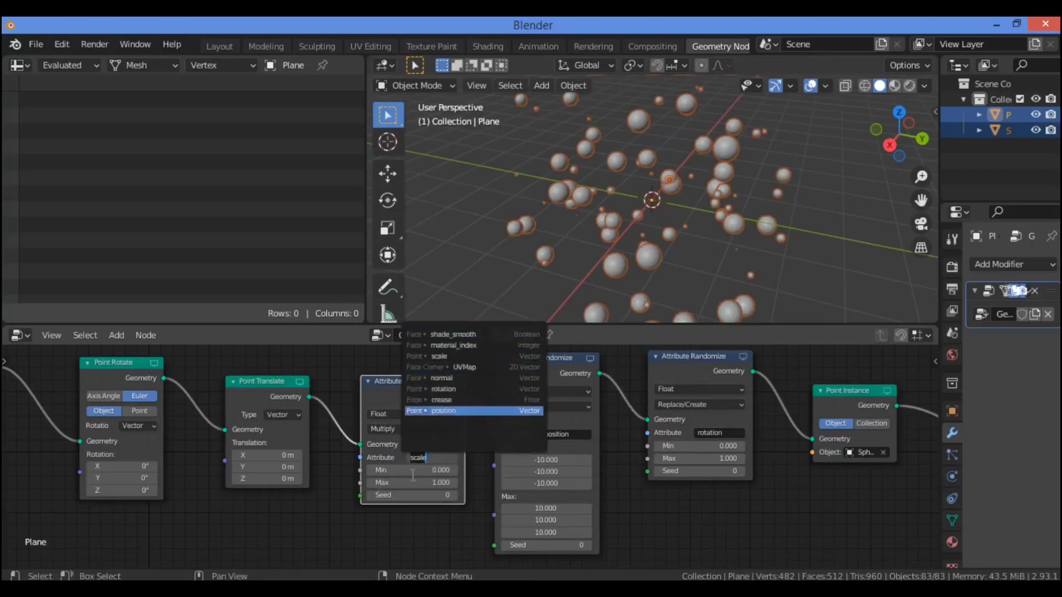
pyautogui.press('Escape')
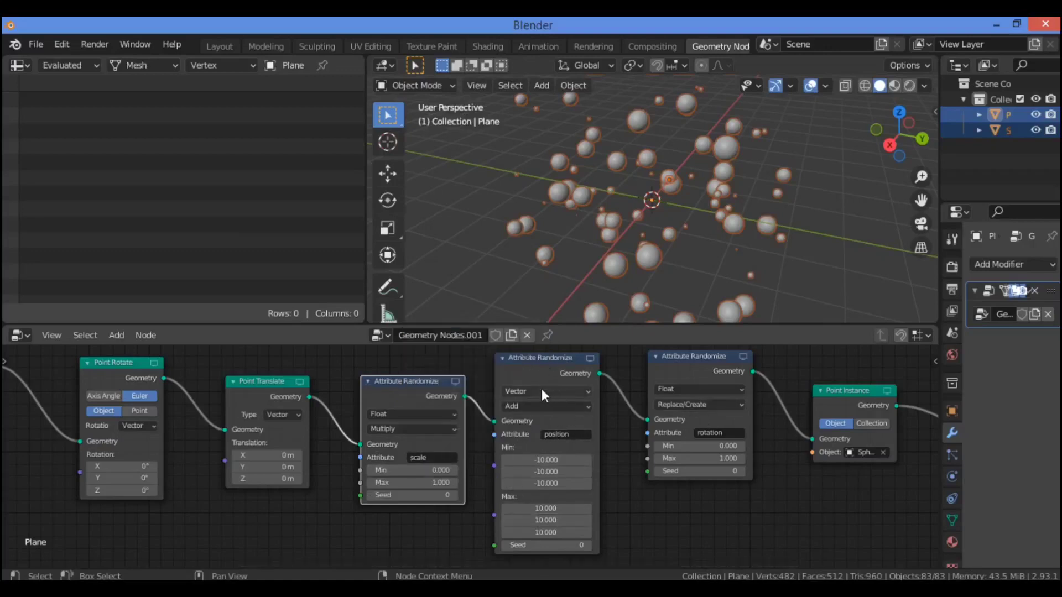
pyautogui.moveTo(538, 358)
pyautogui.mouseDown()
pyautogui.moveTo(538, 368)
pyautogui.moveTo(542, 359)
pyautogui.mouseUp()
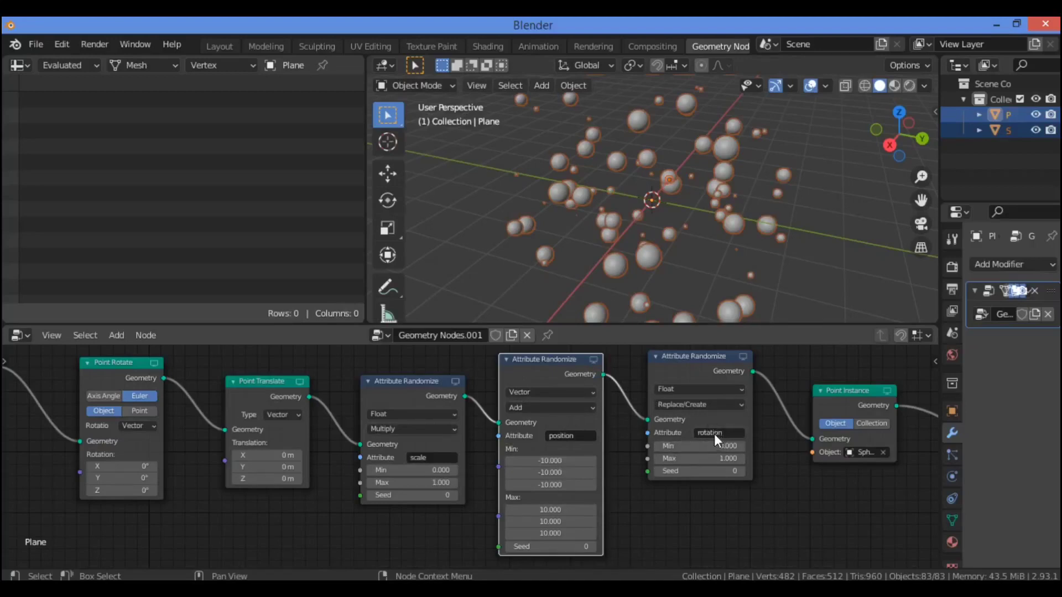
pyautogui.moveTo(700, 363); pyautogui.dragTo(693, 370)
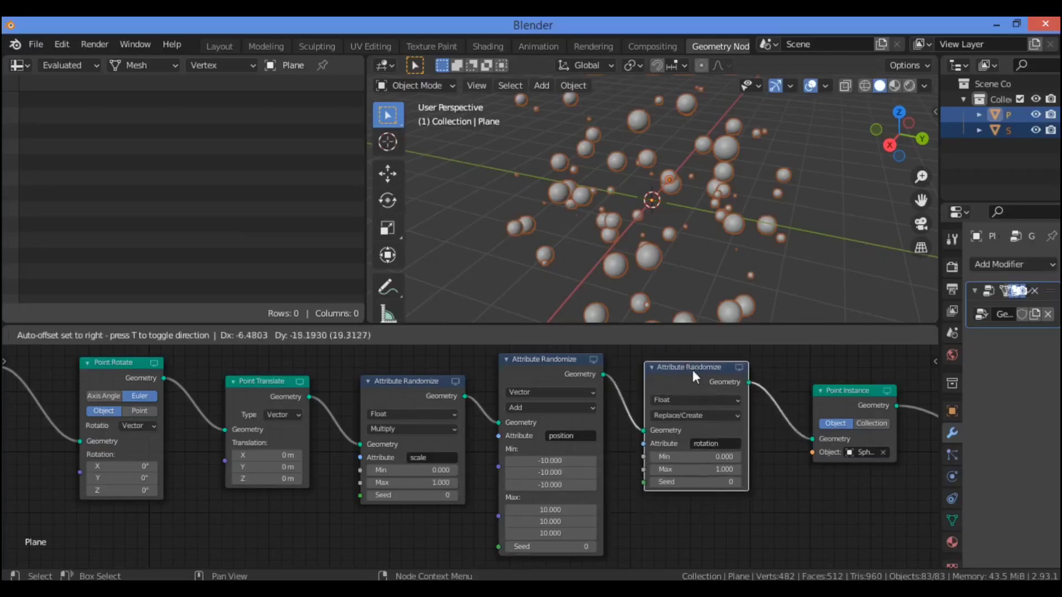
pyautogui.click(705, 445)
pyautogui.click(693, 385)
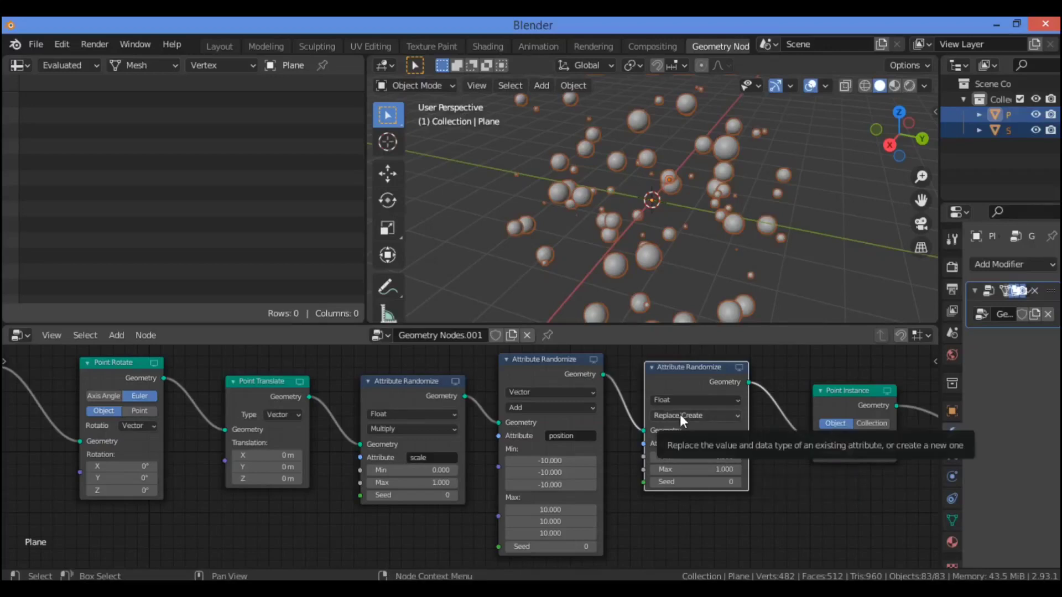
# Set the rotation Attribute Randomize node's minimum to 0 and maximum to 10.
pyautogui.click(705, 457)
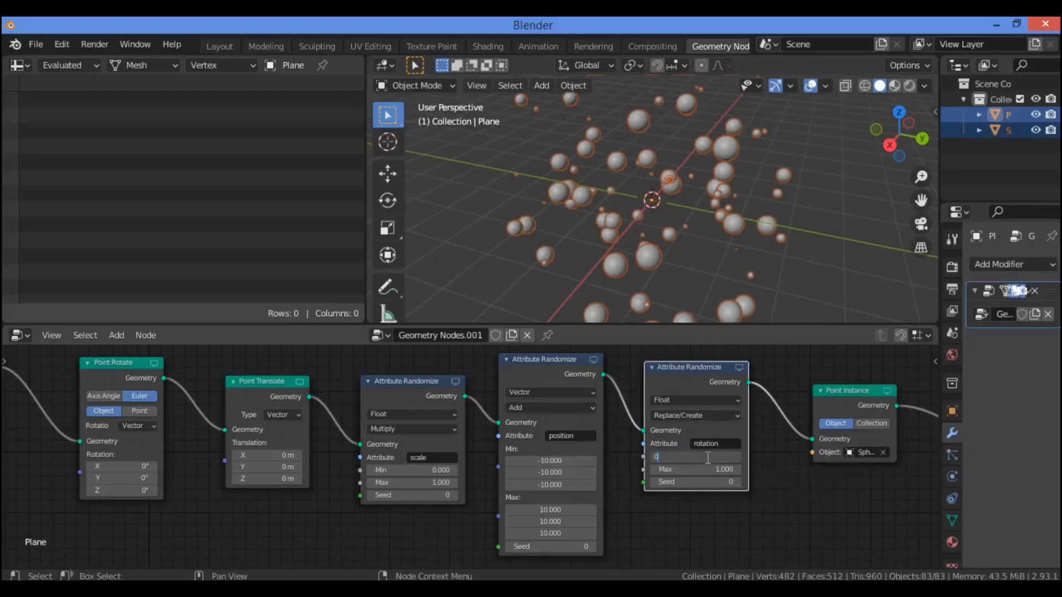
pyautogui.press('Return')
pyautogui.click(707, 473)
pyautogui.write('10')
pyautogui.press('Return')
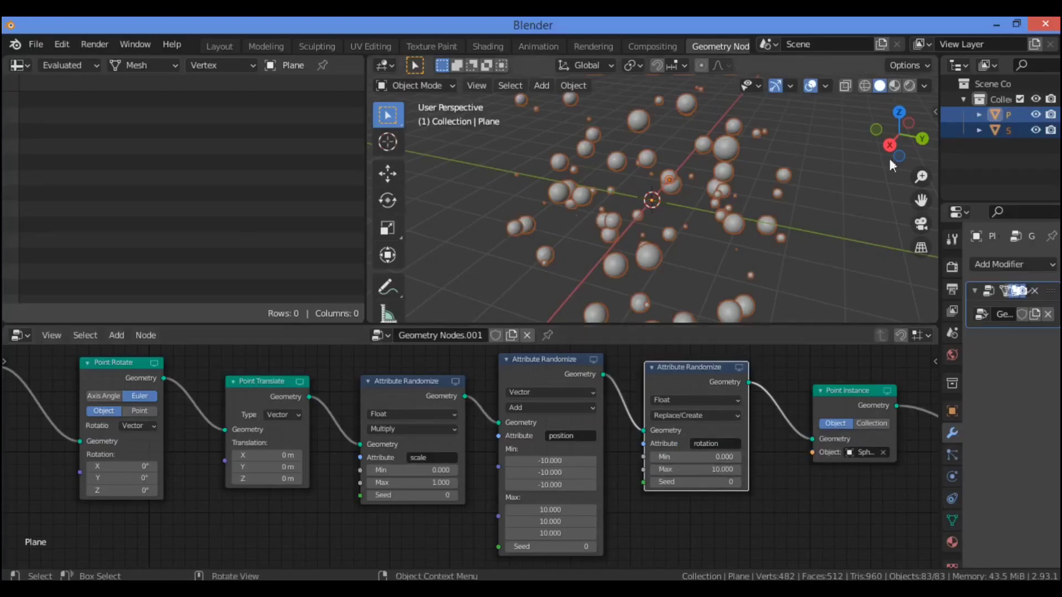
# Examine the scattered sphere instances from several angles, both in Edit Mode and in Object Mode.
pyautogui.moveTo(900, 134); pyautogui.dragTo(718, 195)
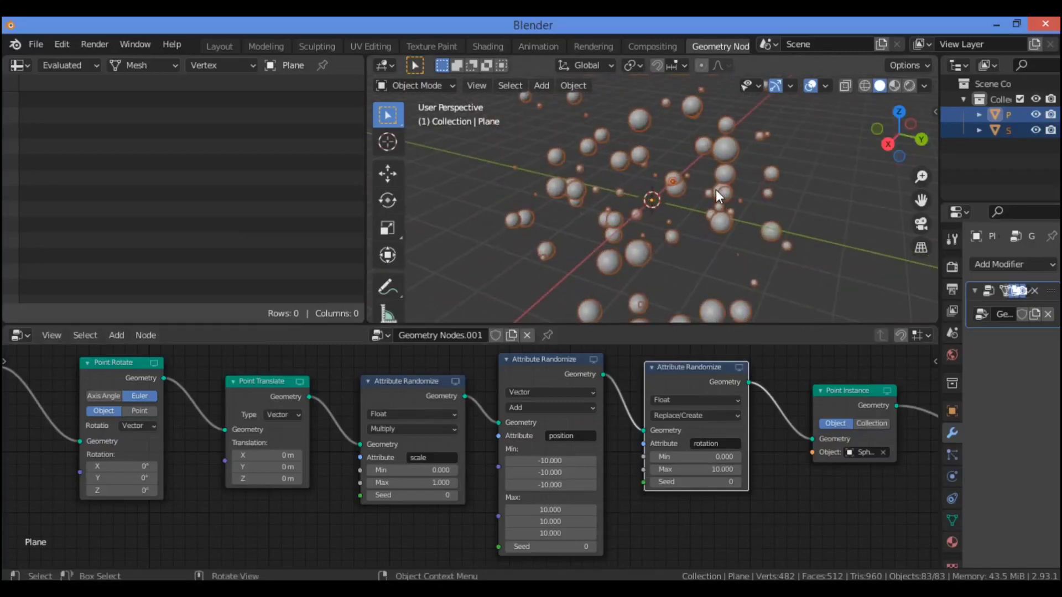
pyautogui.moveTo(715, 190); pyautogui.dragTo(766, 243, button='middle')
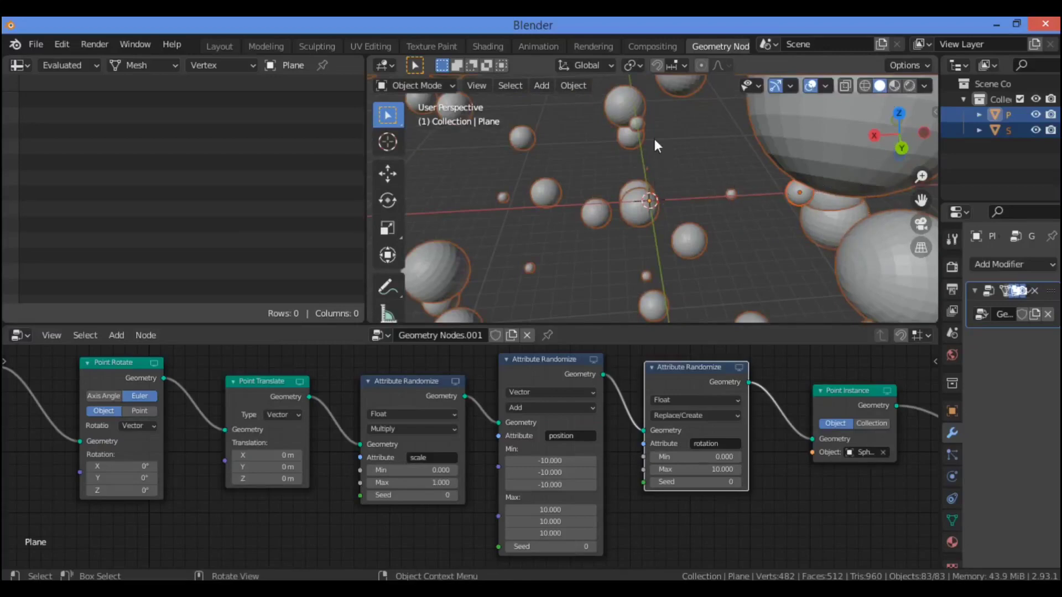
pyautogui.press('Tab')
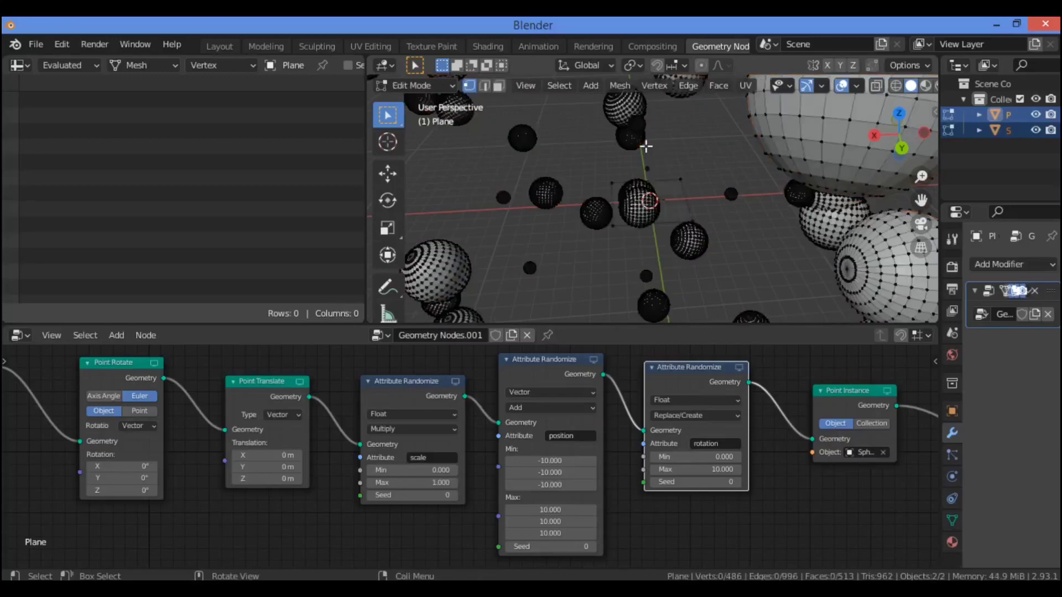
pyautogui.moveTo(646, 145); pyautogui.dragTo(487, 148, button='middle')
pyautogui.moveTo(803, 191)
pyautogui.mouseDown(button='middle')
pyautogui.moveTo(780, 191)
pyautogui.moveTo(803, 191)
pyautogui.mouseUp(button='middle')
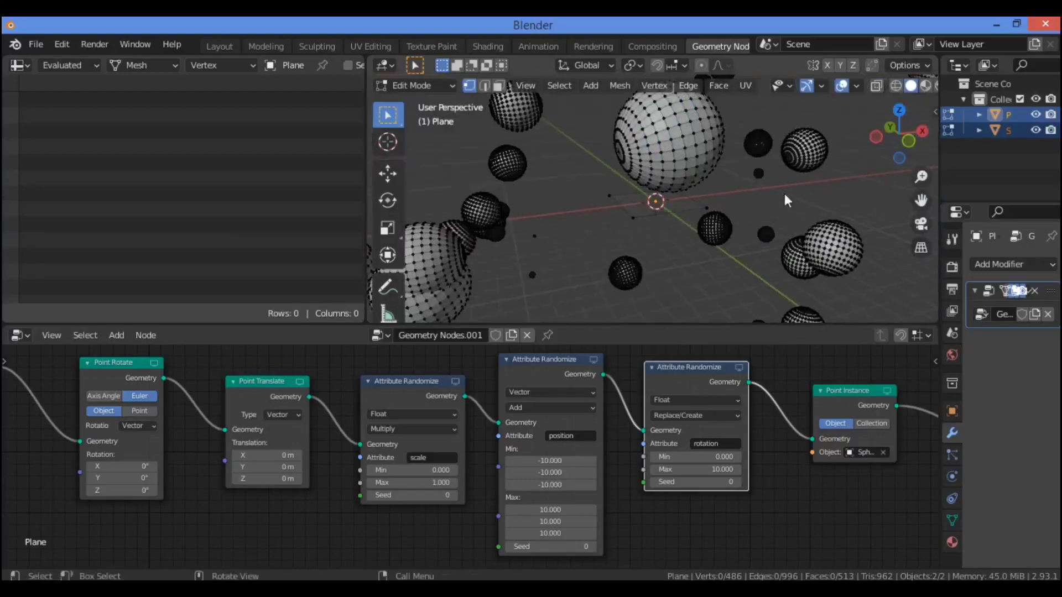
pyautogui.press('Tab')
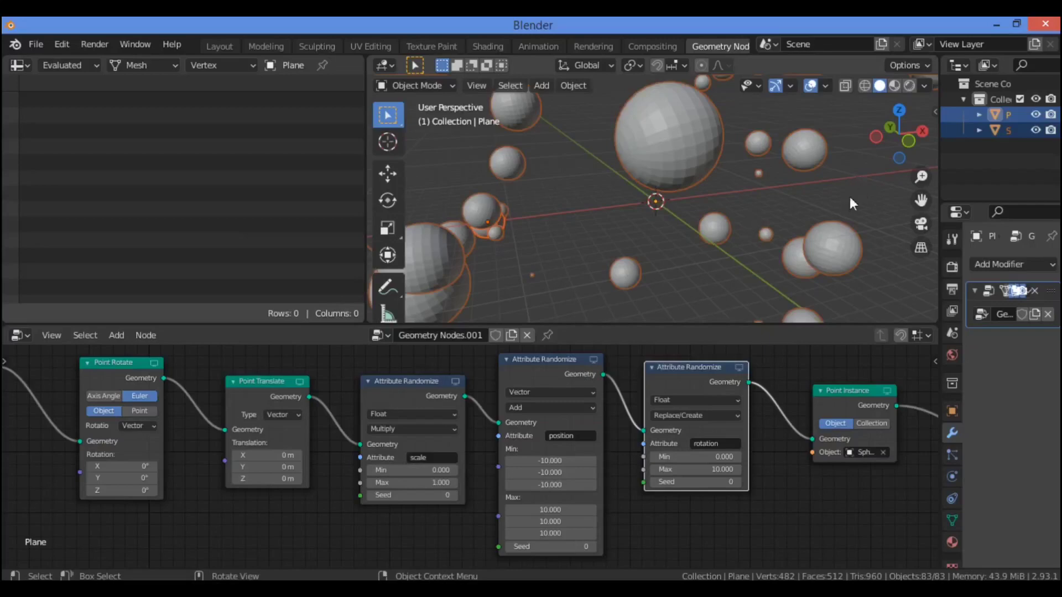
pyautogui.moveTo(921, 176); pyautogui.dragTo(921, 268)
pyautogui.moveTo(913, 145)
pyautogui.mouseDown()
pyautogui.moveTo(1033, 145)
pyautogui.moveTo(914, 144)
pyautogui.mouseUp()
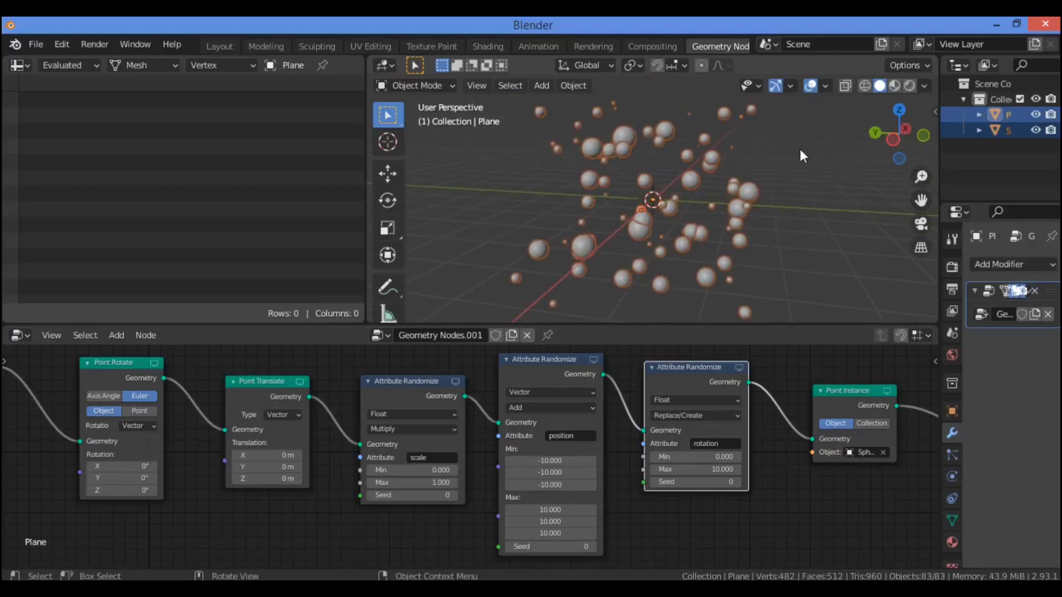
# Add a Monkey mesh to the scene at the 3D cursor.
pyautogui.hotkey('shift', 'a')
pyautogui.moveTo(799, 148)
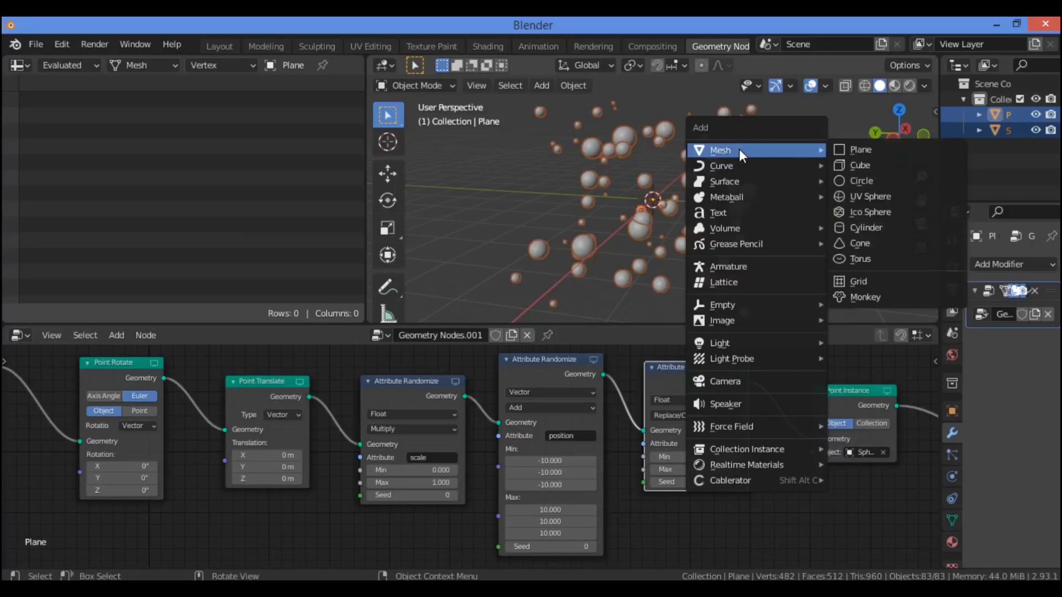
pyautogui.click(864, 293)
pyautogui.moveTo(921, 177)
pyautogui.mouseDown()
pyautogui.moveTo(921, 200)
pyautogui.moveTo(921, 136)
pyautogui.moveTo(921, 191)
pyautogui.mouseUp()
pyautogui.moveTo(898, 138); pyautogui.dragTo(857, 141)
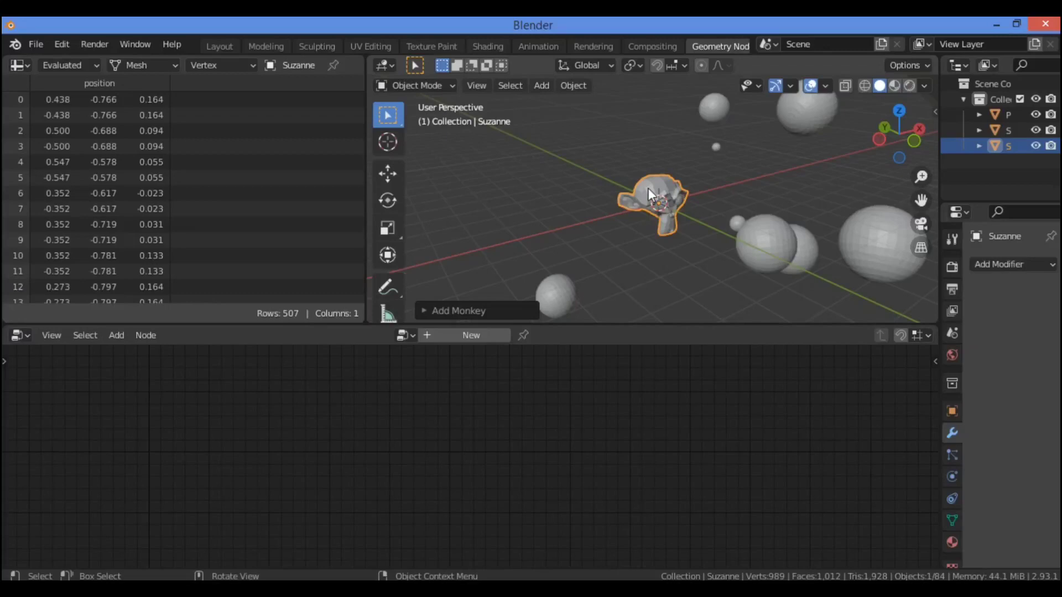
# Move the monkey along the global X axis in two moves, the second about 17.5 m, away from the sphere cluster.
pyautogui.press('g')
pyautogui.press('x')
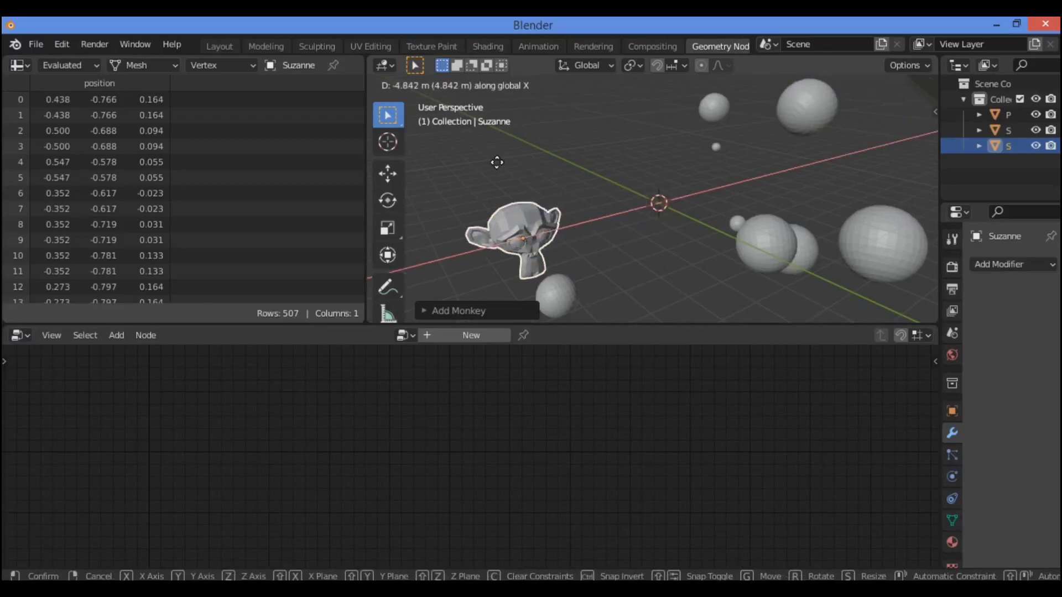
pyautogui.click(910, 137)
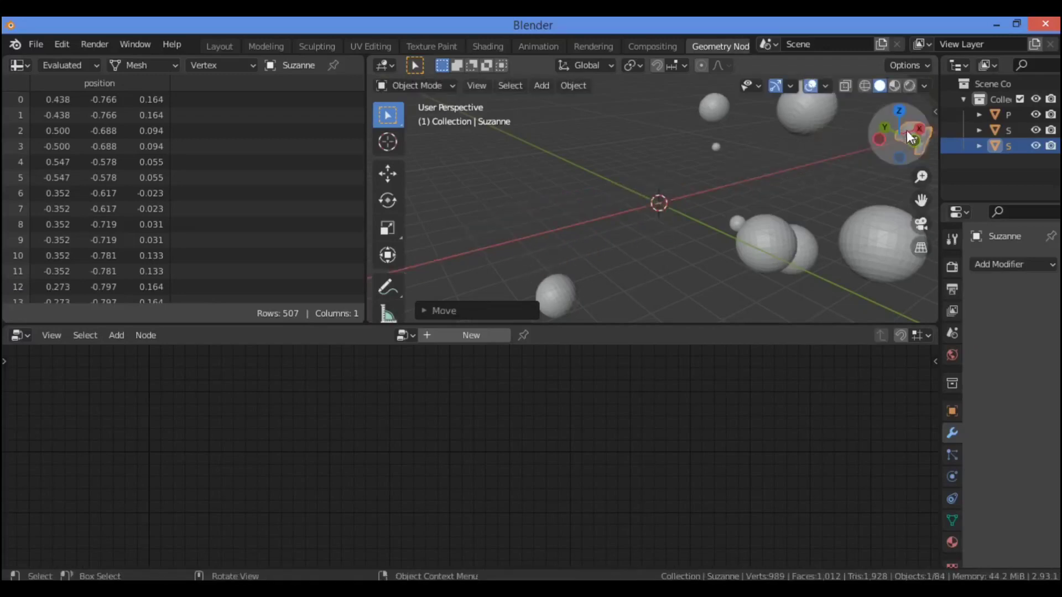
pyautogui.moveTo(910, 137); pyautogui.dragTo(851, 158)
pyautogui.moveTo(921, 176); pyautogui.dragTo(921, 213)
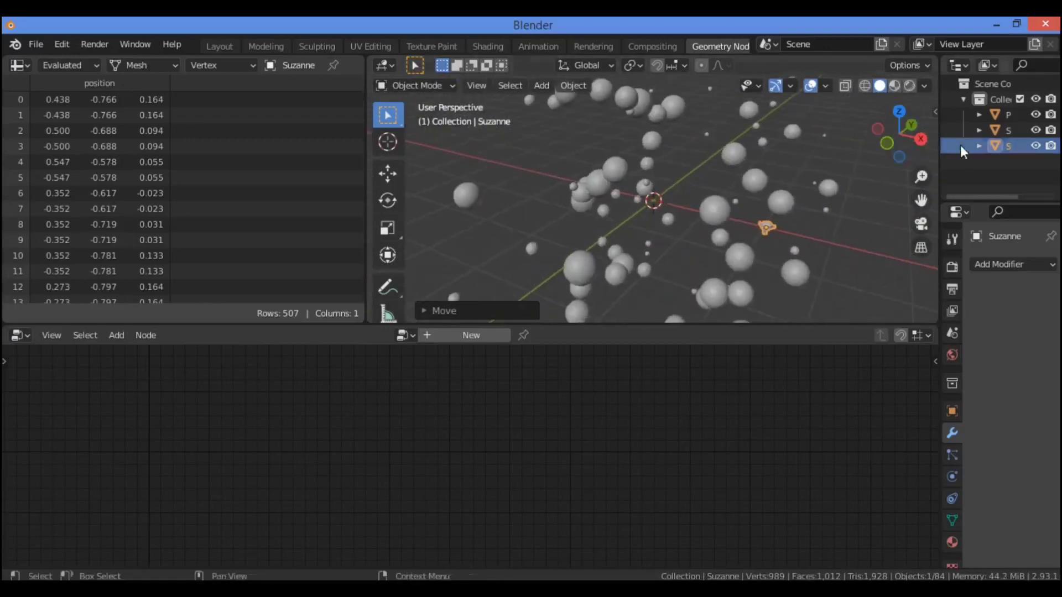
pyautogui.moveTo(897, 135); pyautogui.dragTo(795, 228)
pyautogui.press('g')
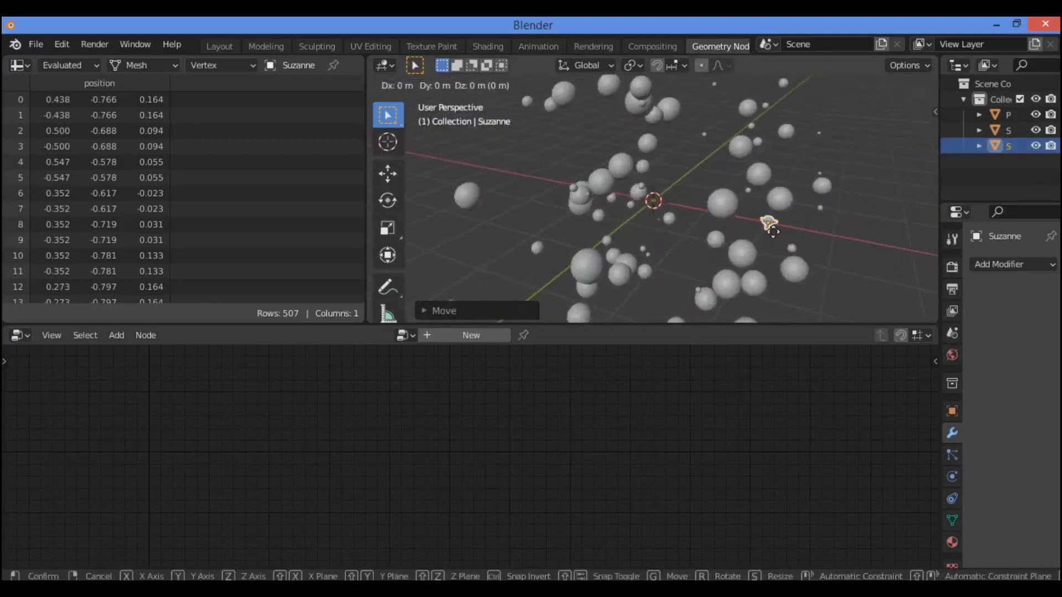
pyautogui.press('x')
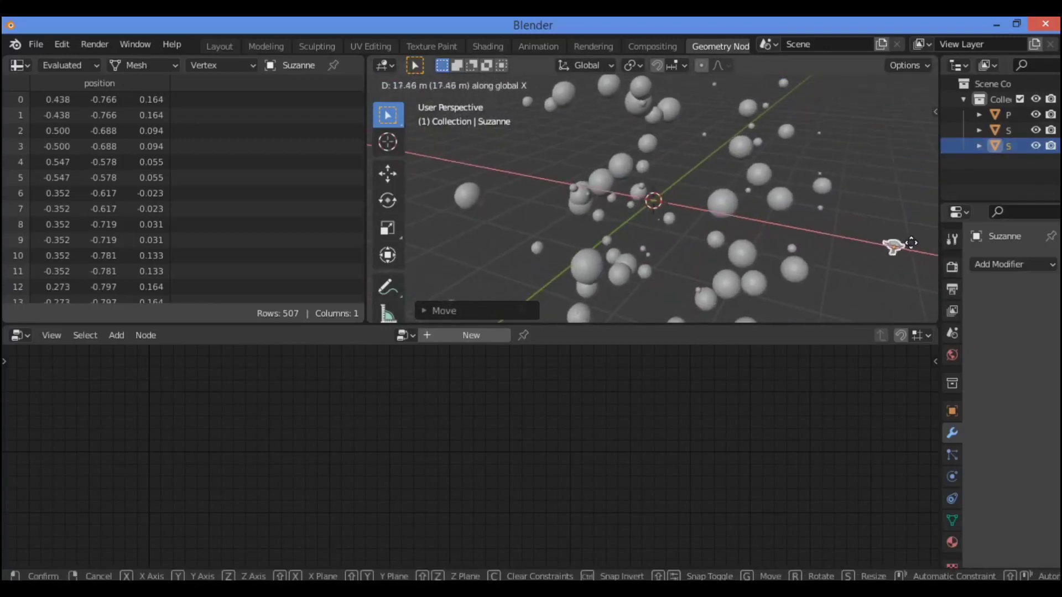
pyautogui.click(911, 251)
pyautogui.moveTo(909, 249); pyautogui.dragTo(807, 233, button='middle')
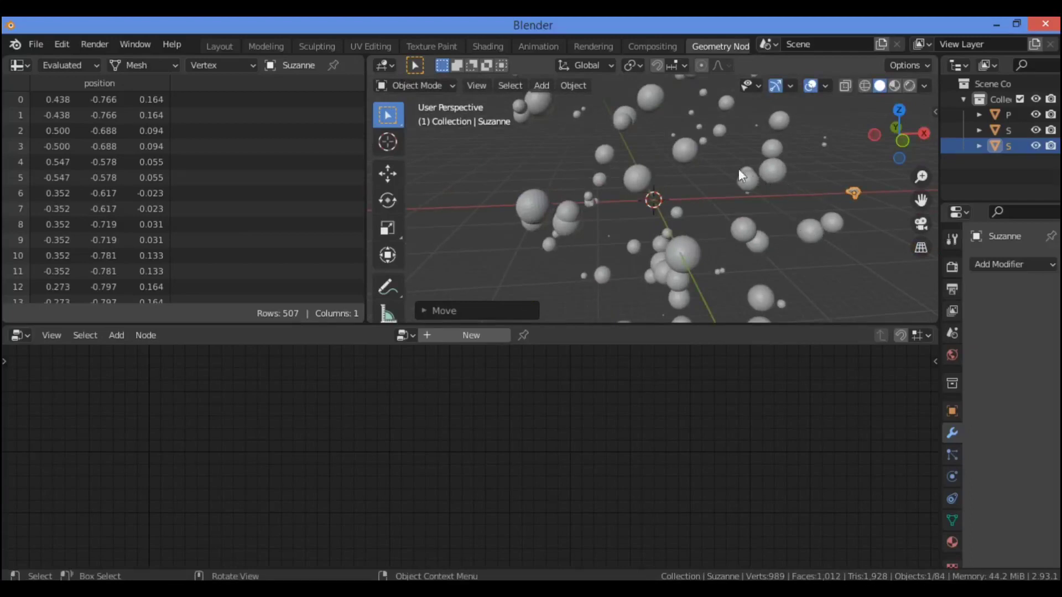
# Select the plane's scattered instances and set the Point Instance node's object to Suzanne.
pyautogui.click(636, 174)
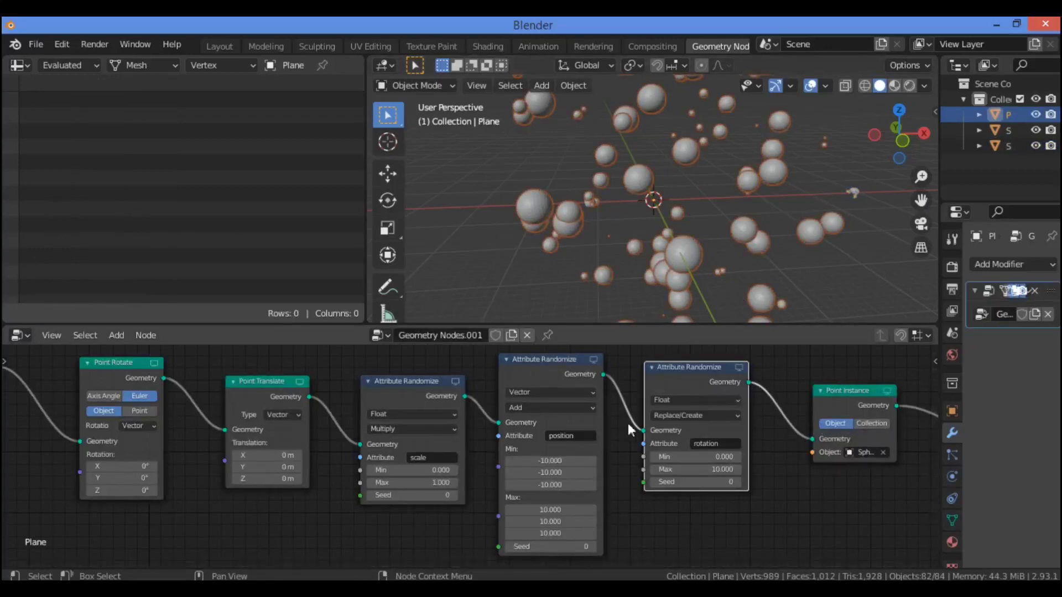
pyautogui.scroll(-3, 728, 515)
pyautogui.scroll(-5, 728, 514)
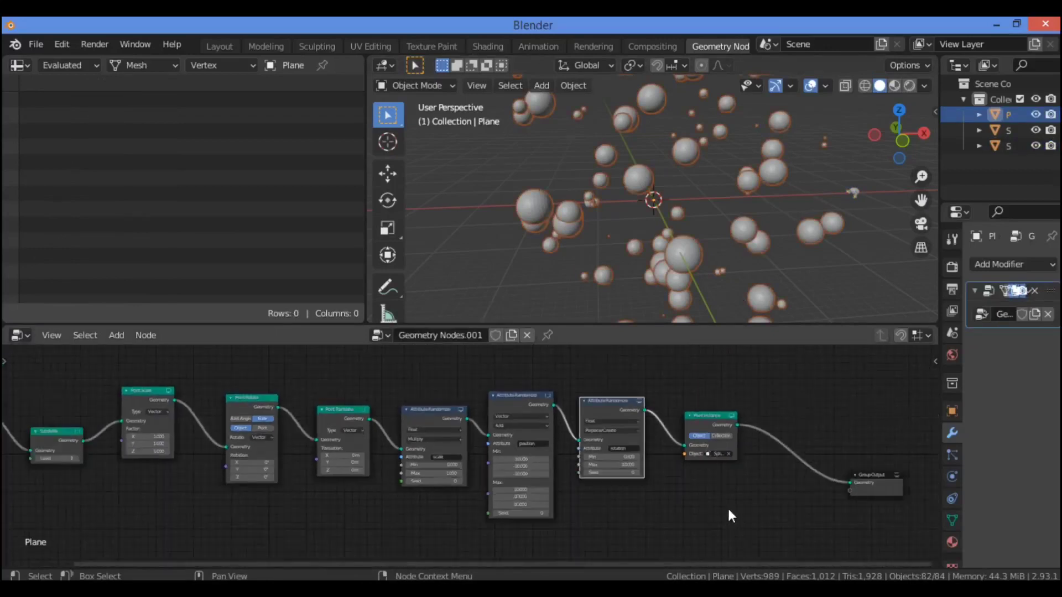
pyautogui.scroll(6, 729, 509)
pyautogui.scroll(1, 728, 514)
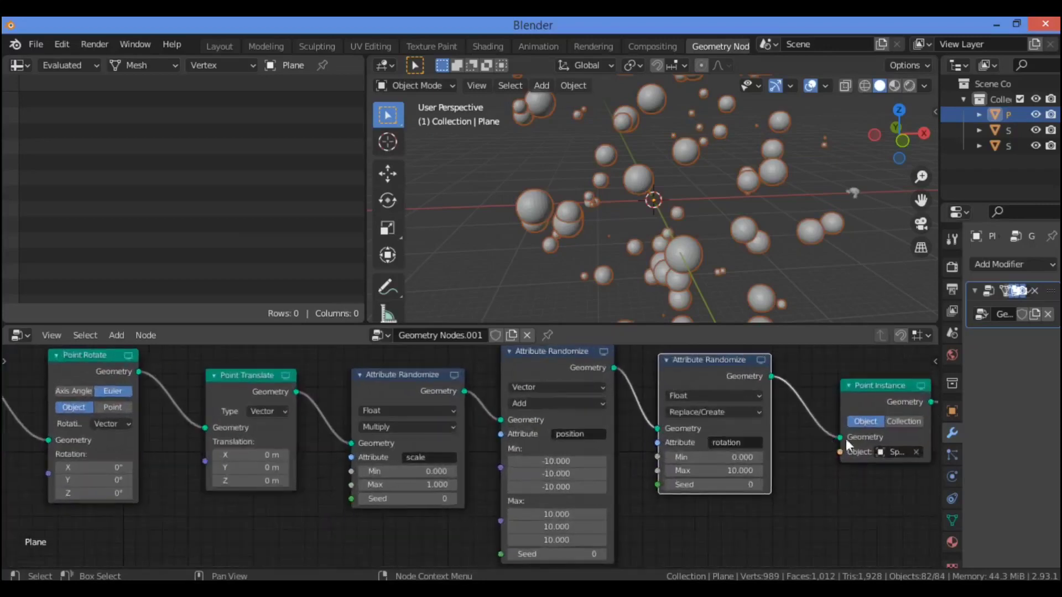
pyautogui.moveTo(689, 380); pyautogui.dragTo(687, 384)
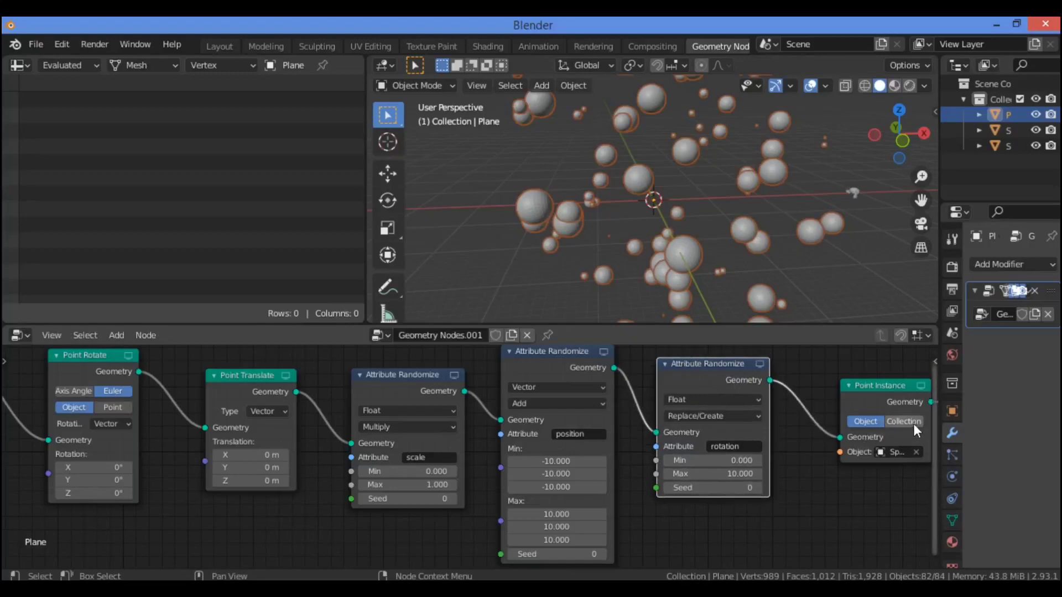
pyautogui.click(903, 452)
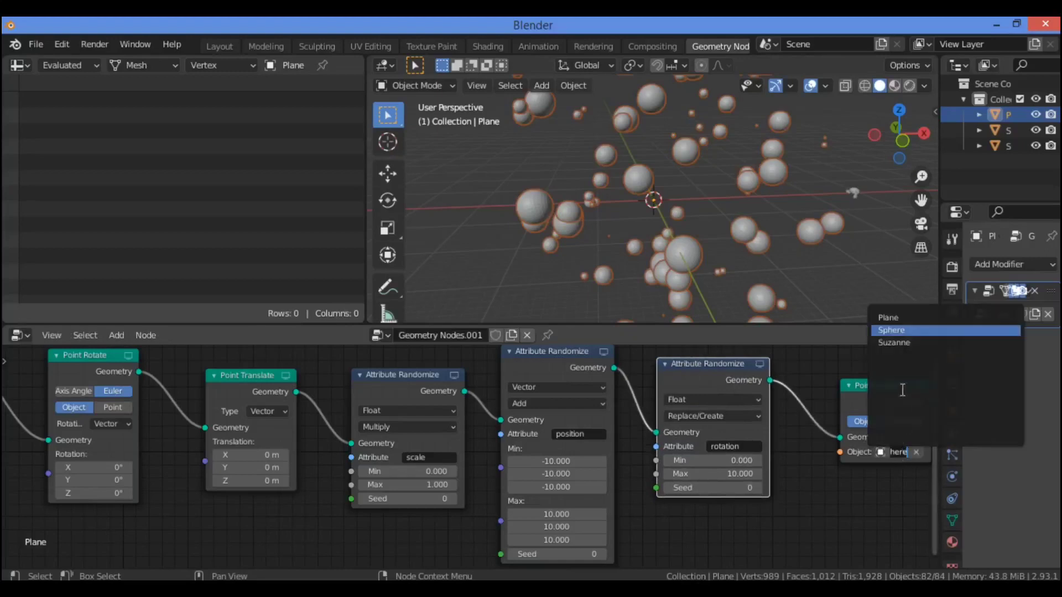
pyautogui.click(910, 342)
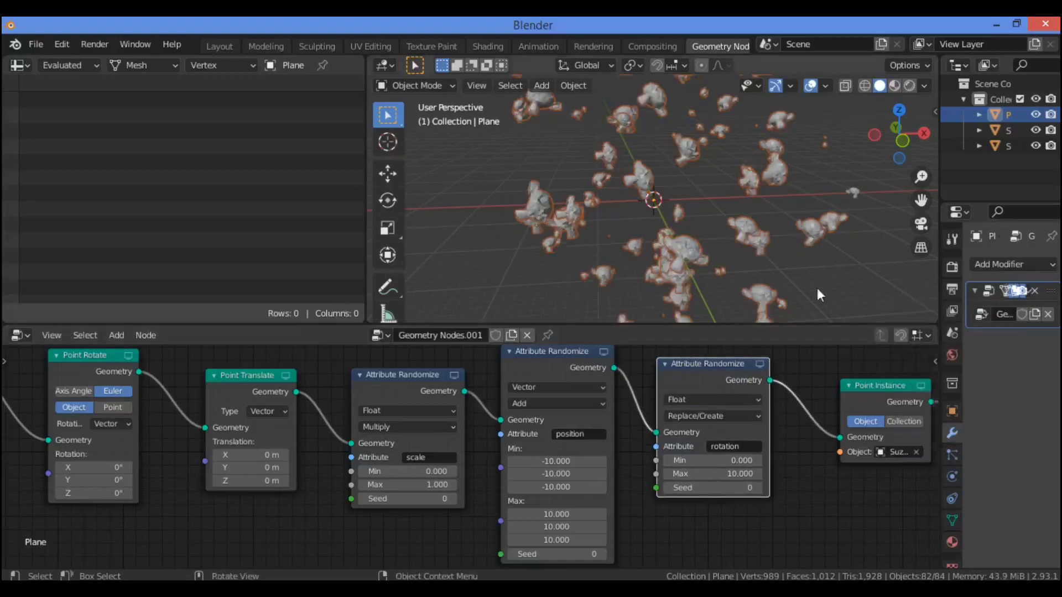
pyautogui.moveTo(903, 155)
pyautogui.mouseDown()
pyautogui.moveTo(835, 159)
pyautogui.moveTo(840, 191)
pyautogui.moveTo(905, 150)
pyautogui.mouseUp()
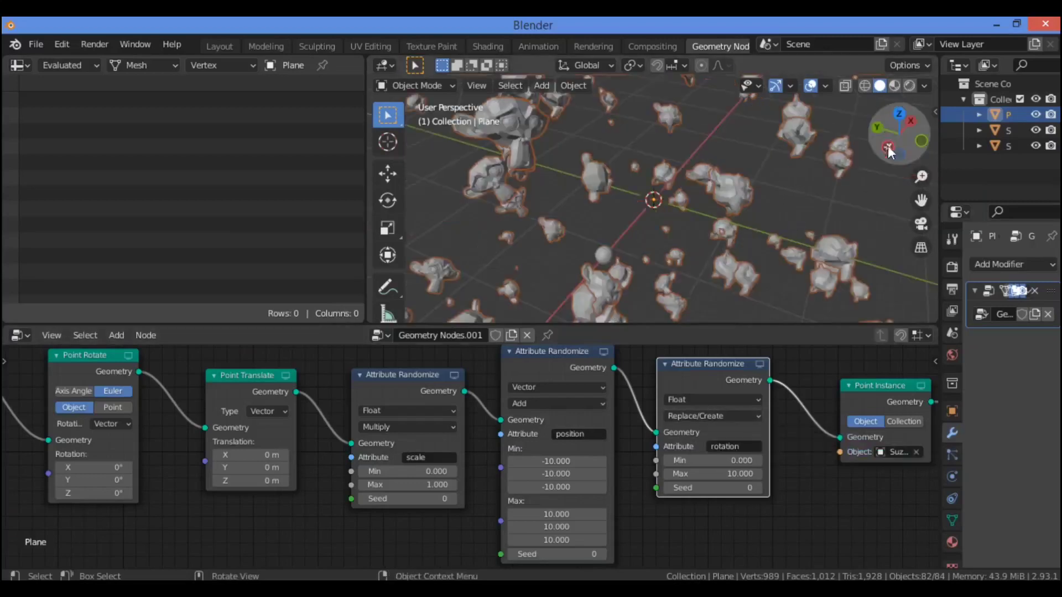
pyautogui.moveTo(888, 147); pyautogui.dragTo(671, 189)
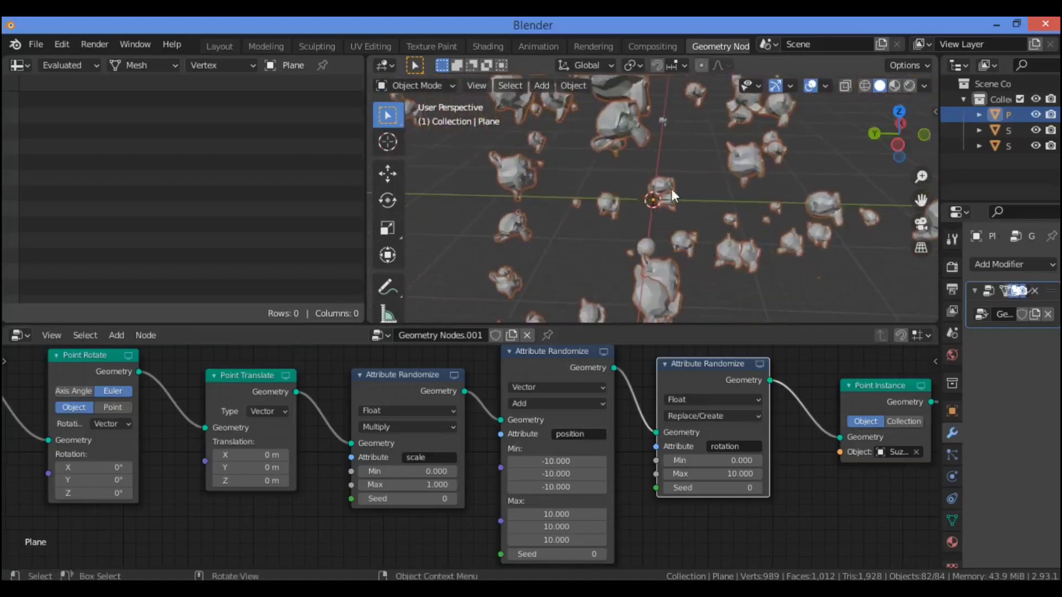